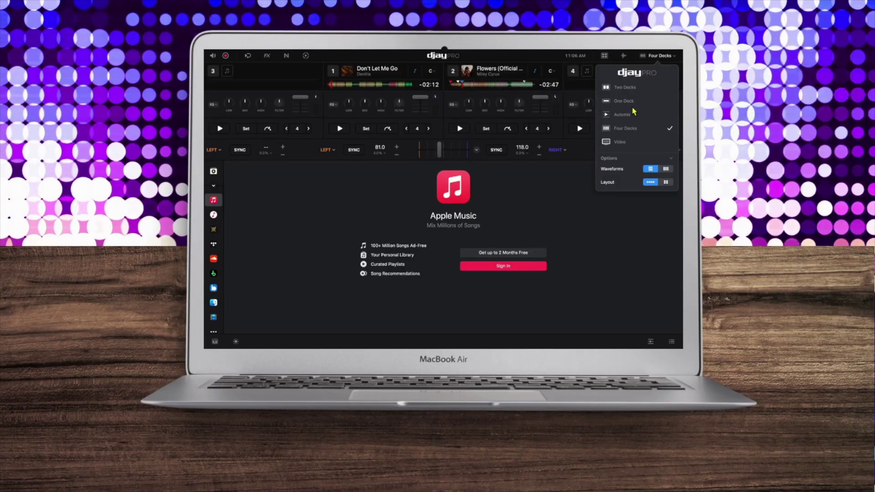
# - Leave the four-deck layout, browse TIDAL, then return to the History list of DJ sets
pyautogui.click(624, 101)
pyautogui.click(659, 56)
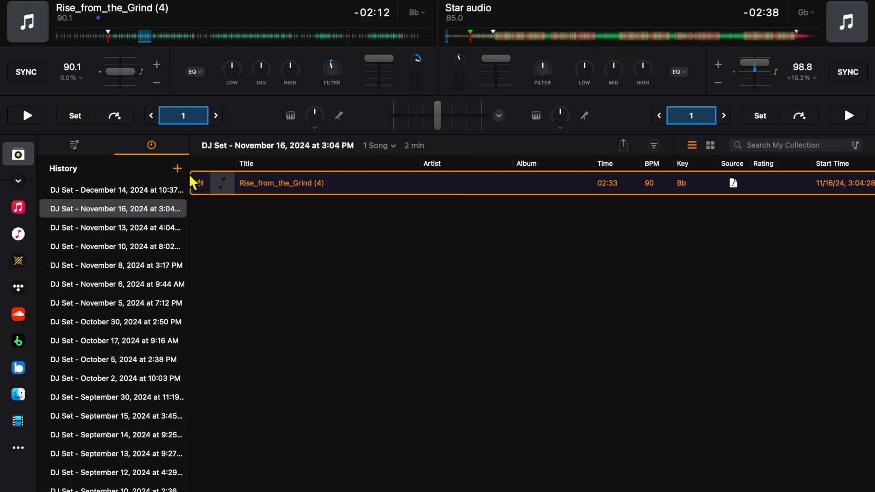
pyautogui.click(18, 288)
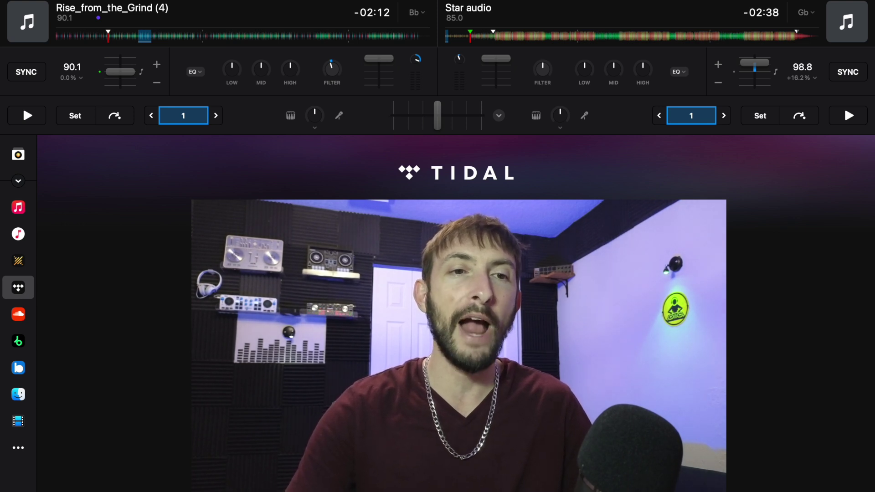
pyautogui.click(26, 155)
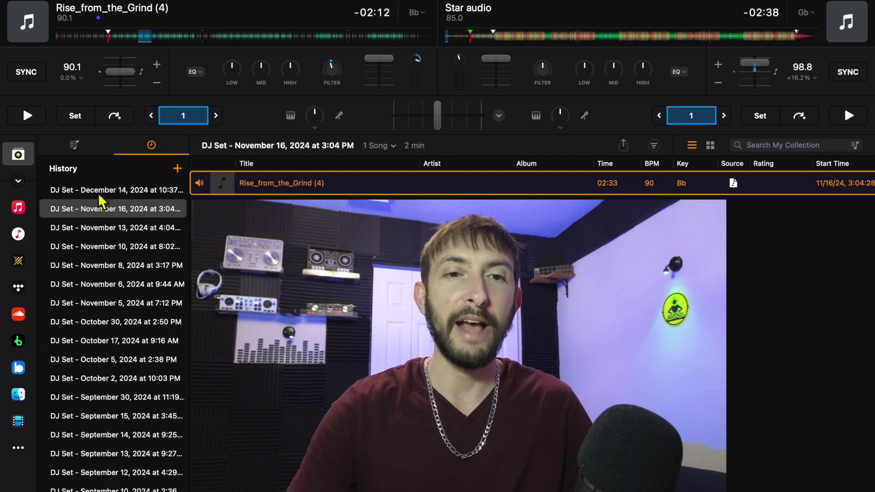
pyautogui.scroll(2, 121, 273)
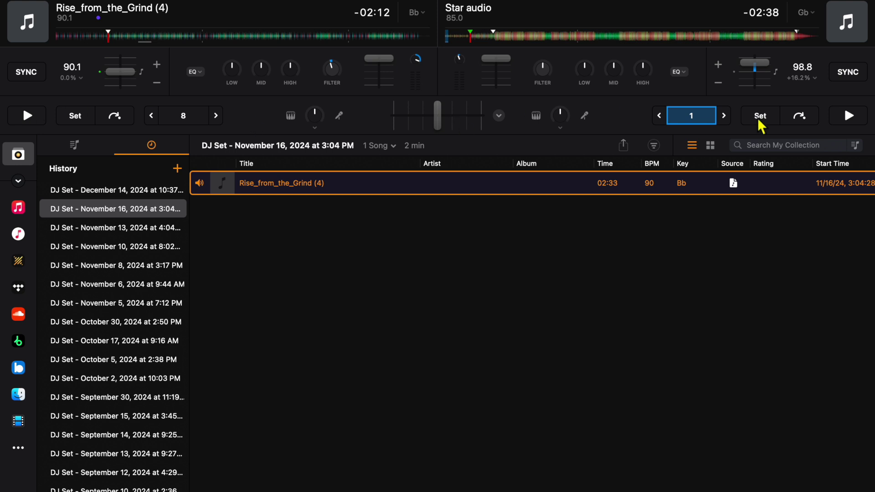
pyautogui.moveTo(438, 114); pyautogui.dragTo(435, 114)
pyautogui.moveTo(317, 117)
pyautogui.mouseDown()
pyautogui.moveTo(314, 73)
pyautogui.moveTo(336, 162)
pyautogui.moveTo(317, 101)
pyautogui.mouseUp()
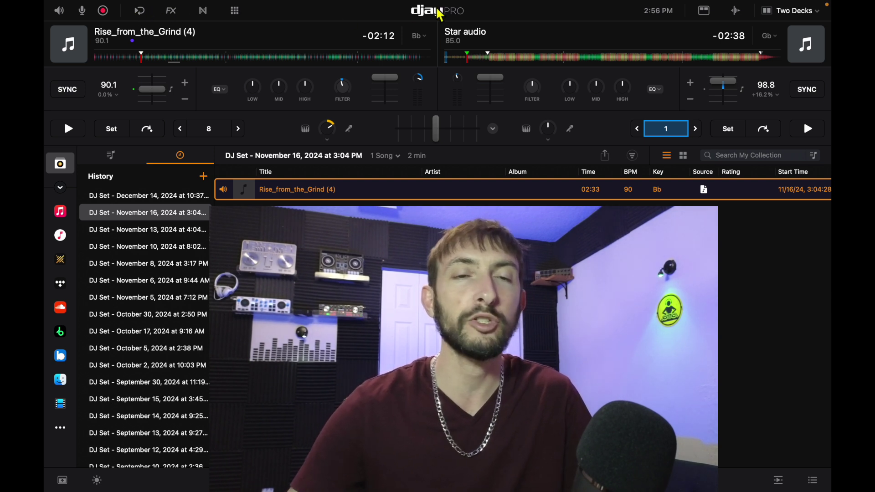
pyautogui.moveTo(647, 7)
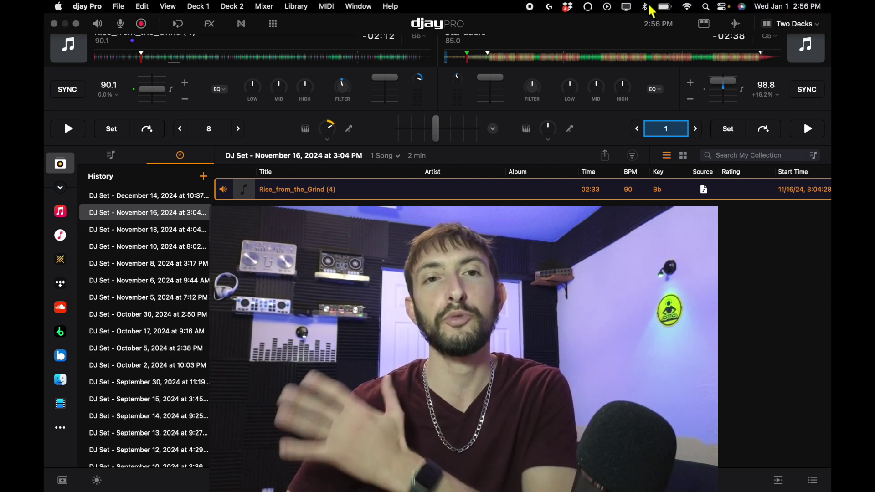
pyautogui.click(103, 27)
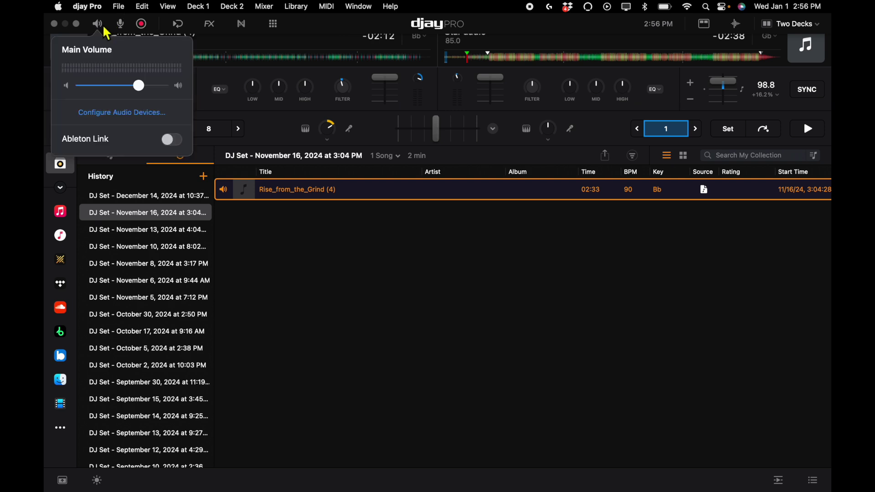
pyautogui.click(104, 28)
pyautogui.click(104, 28)
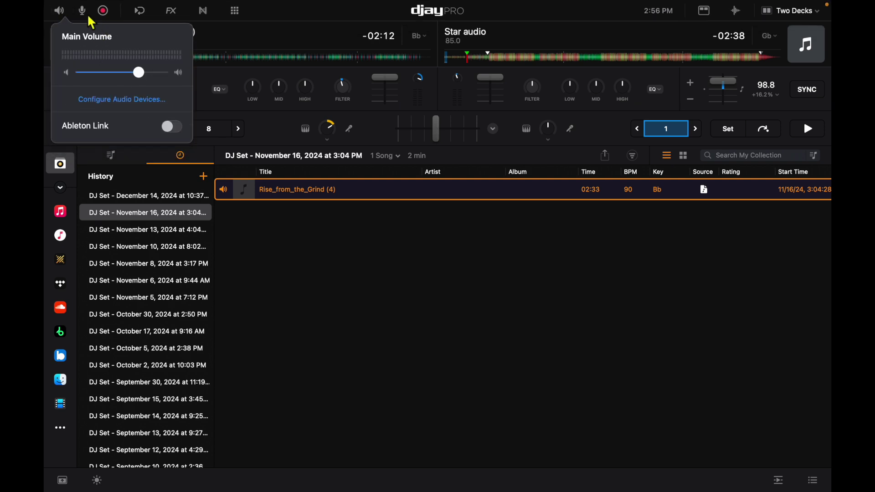
pyautogui.click(85, 17)
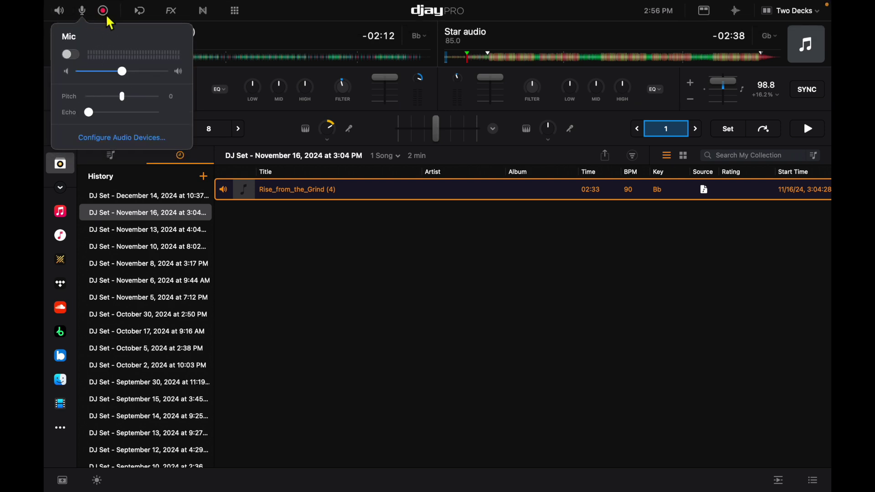
pyautogui.click(103, 12)
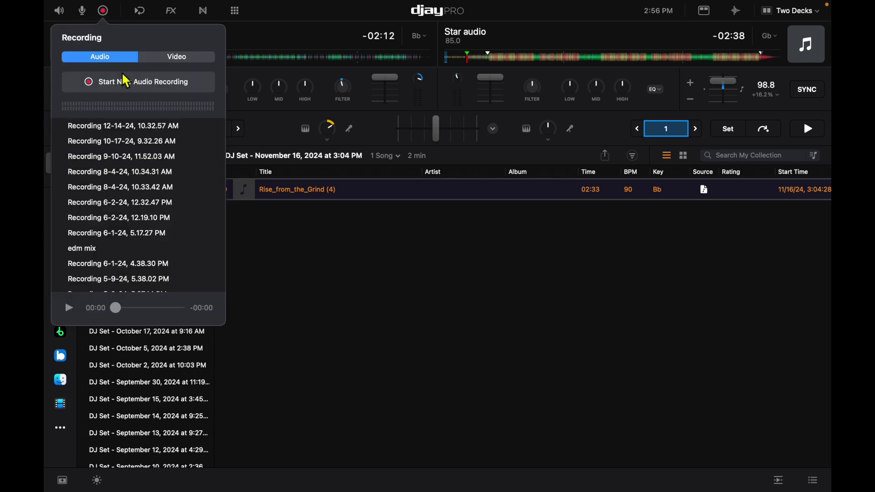
pyautogui.click(140, 11)
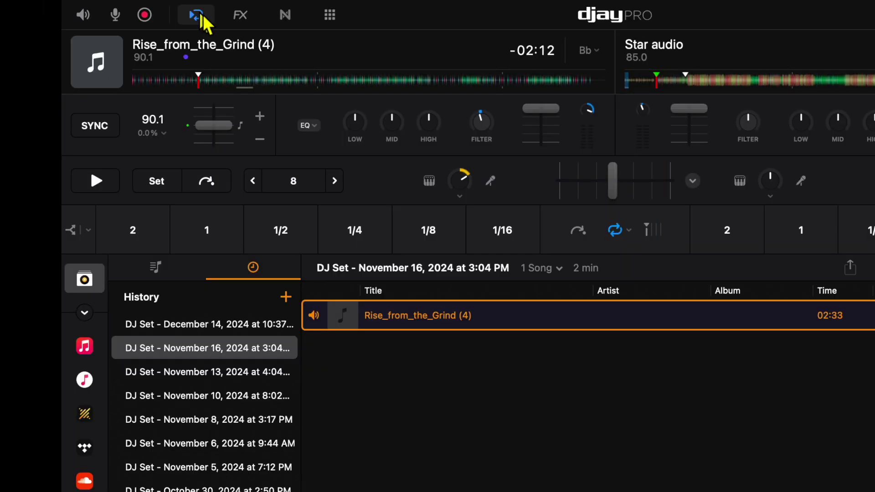
pyautogui.click(197, 16)
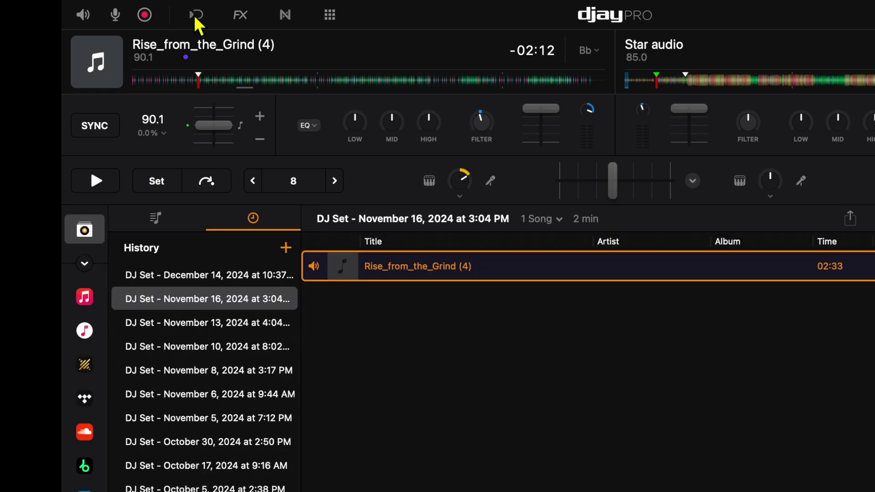
pyautogui.click(196, 16)
# - Show the pad row under both decks in cue-point mode
pyautogui.click(139, 14)
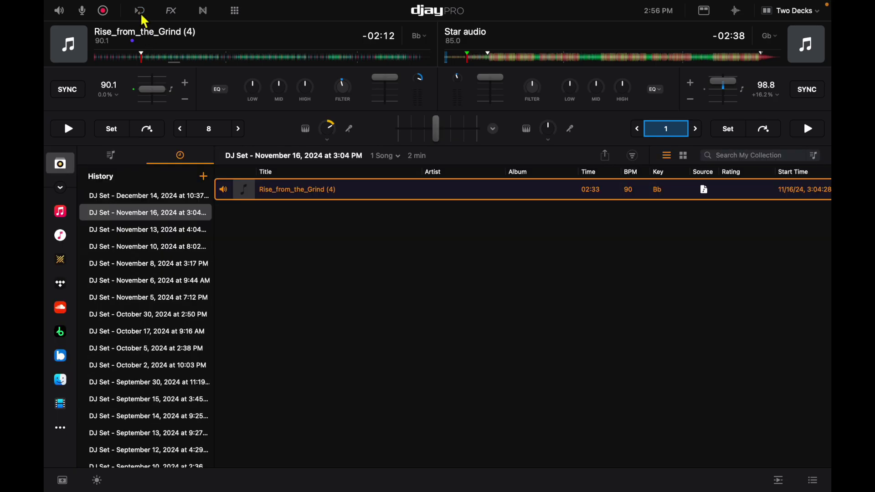
pyautogui.click(140, 15)
pyautogui.click(140, 15)
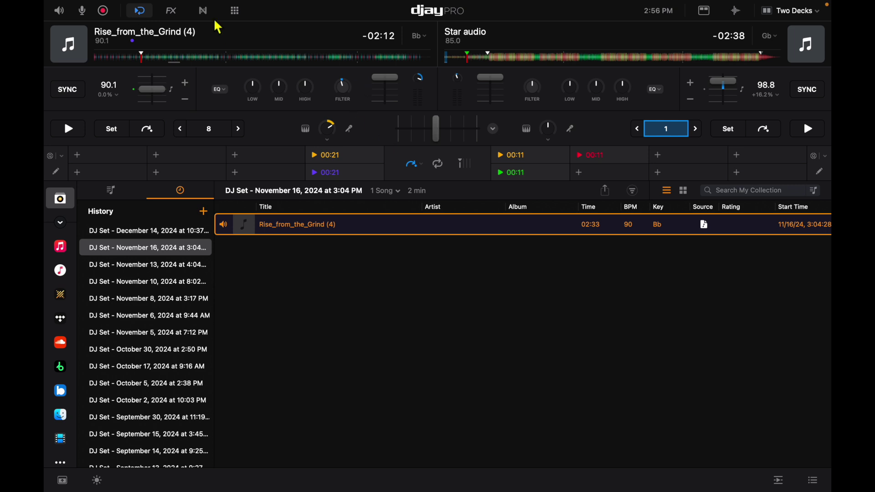
pyautogui.click(143, 15)
pyautogui.click(142, 16)
# - Set five cue points on the left deck and turn on cue-point editing
pyautogui.click(105, 155)
pyautogui.click(169, 156)
pyautogui.click(255, 155)
pyautogui.click(263, 172)
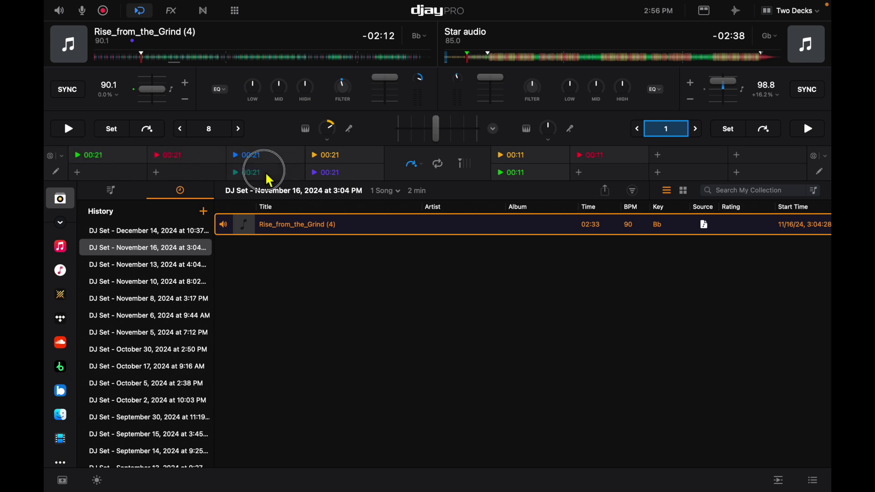
pyautogui.click(205, 175)
pyautogui.click(55, 171)
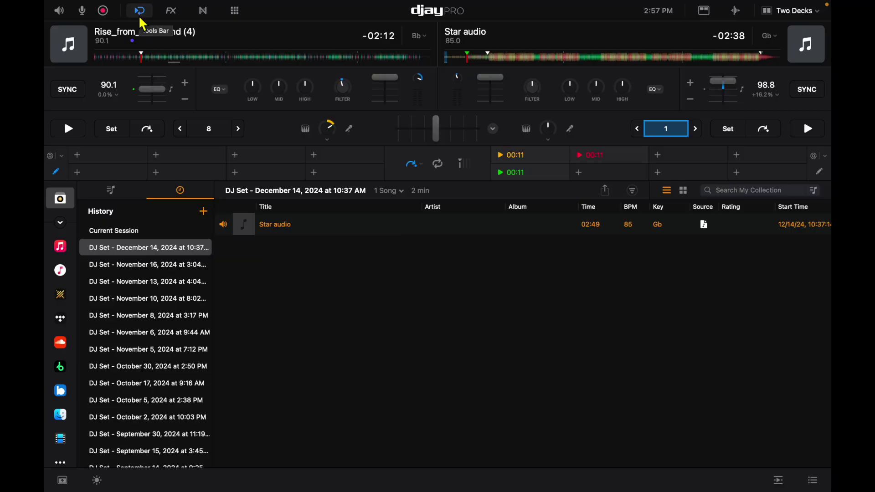
# - Use the Pitch Cue +2 pad to shift Rise_from_the_Grind (4) to C, then show loop-length pads
pyautogui.click(414, 163)
pyautogui.click(415, 170)
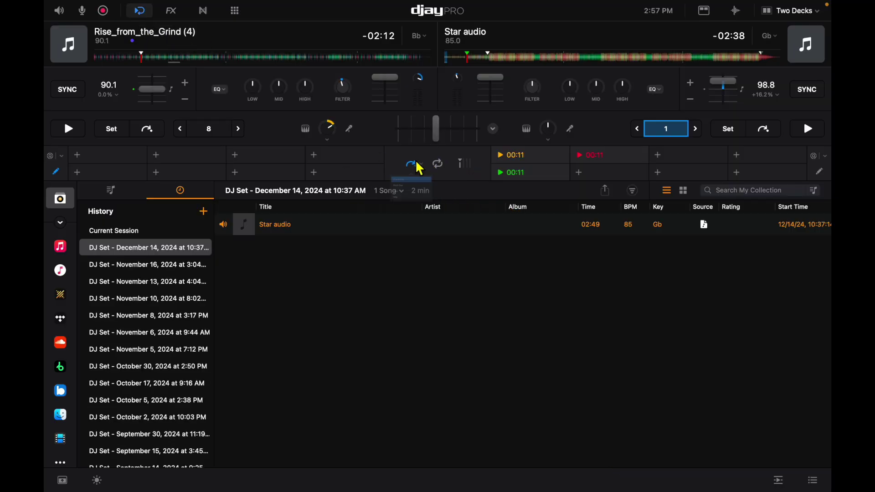
pyautogui.click(422, 170)
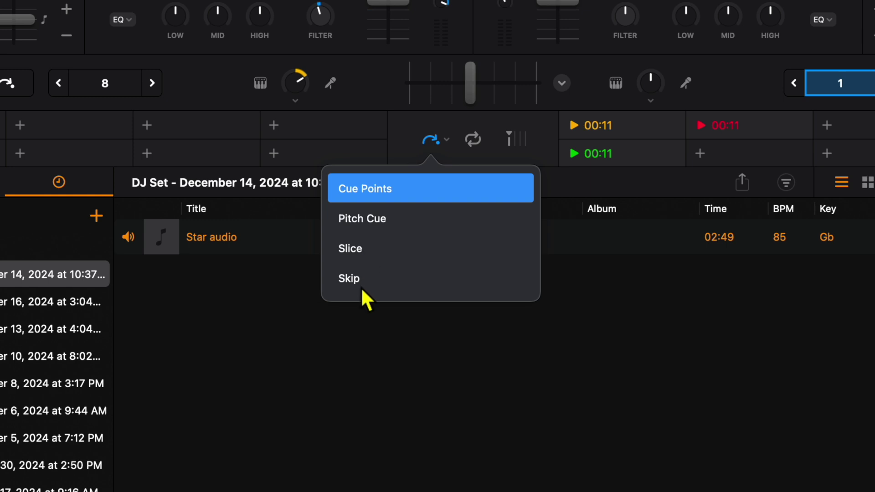
pyautogui.click(386, 222)
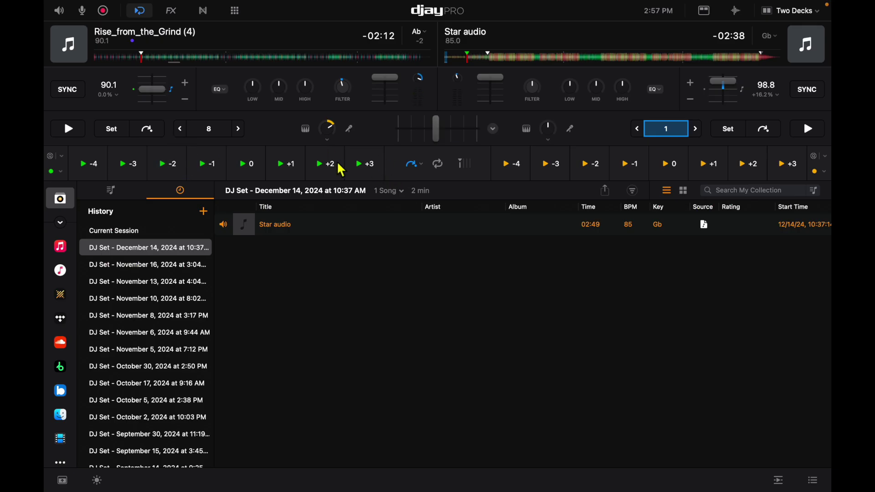
pyautogui.click(335, 170)
pyautogui.click(412, 169)
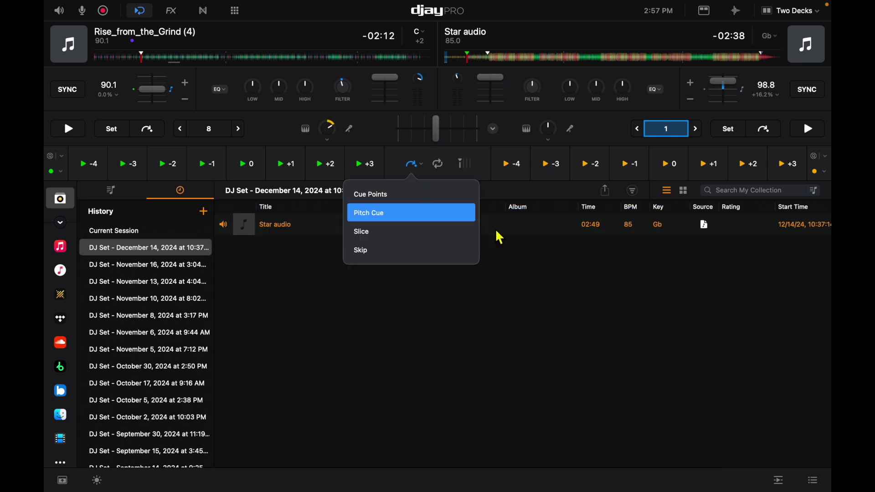
pyautogui.click(440, 165)
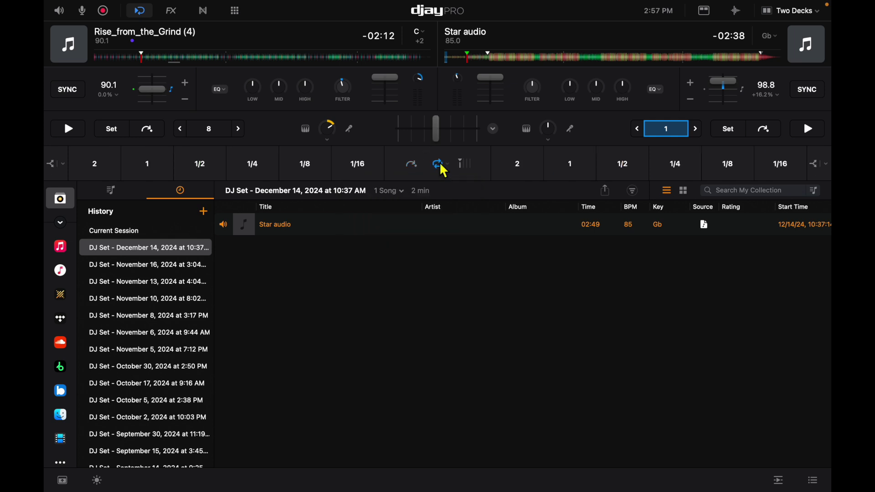
# - Set the loop pads to Auto and play the left deck, growing its loop from 2 to 8 beats
pyautogui.click(444, 168)
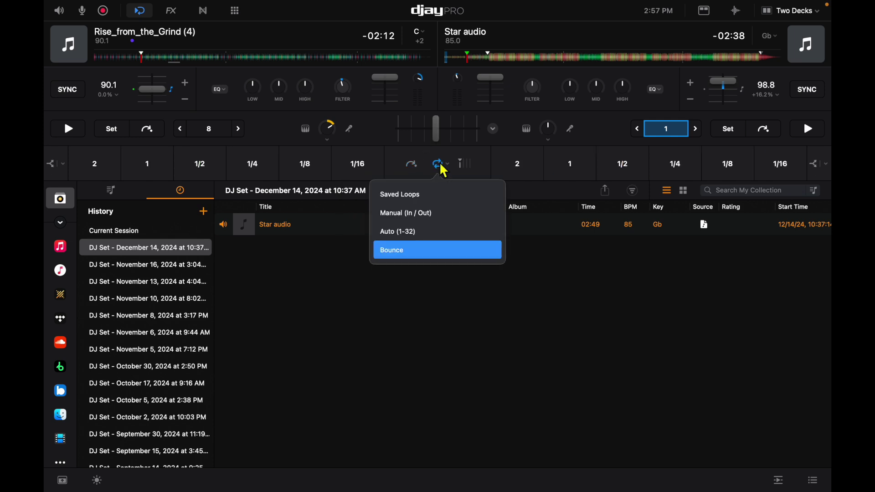
pyautogui.click(403, 232)
pyautogui.click(158, 161)
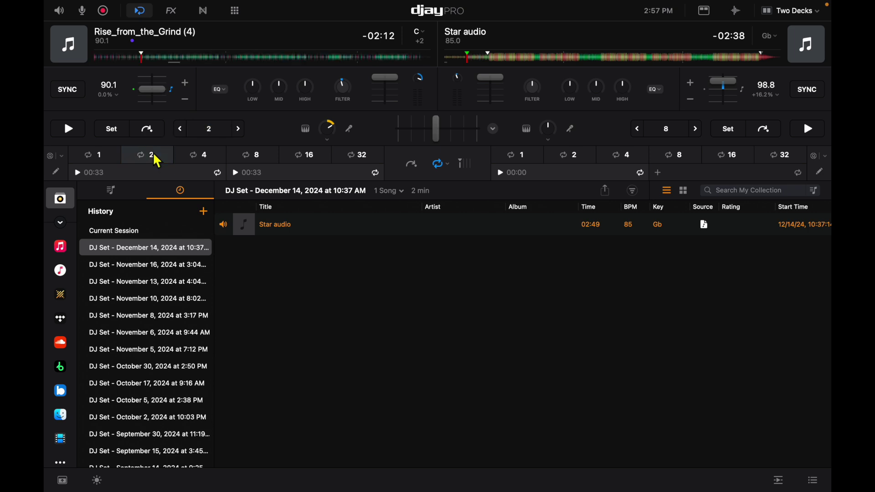
pyautogui.click(76, 131)
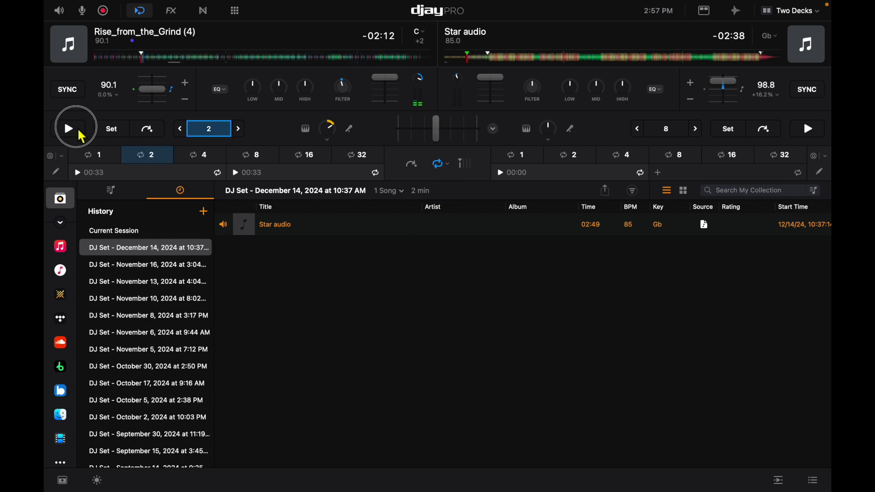
pyautogui.click(199, 155)
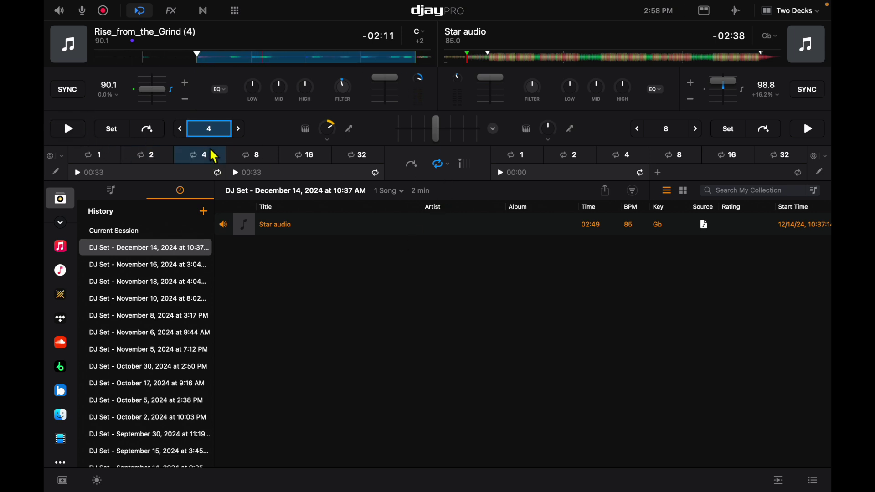
pyautogui.click(252, 155)
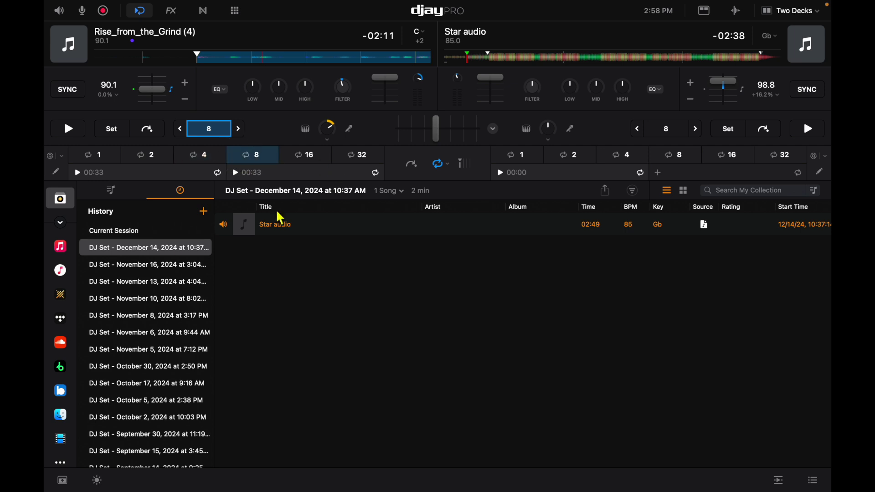
# - Switch looping to Manual (In / Out) and bring up the beat-grid BPM and downbeat settings
pyautogui.click(440, 164)
pyautogui.click(452, 213)
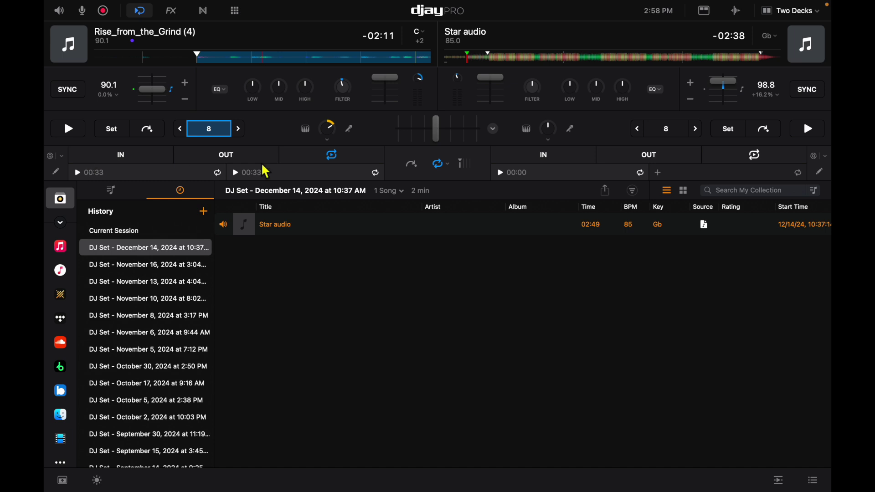
pyautogui.click(440, 164)
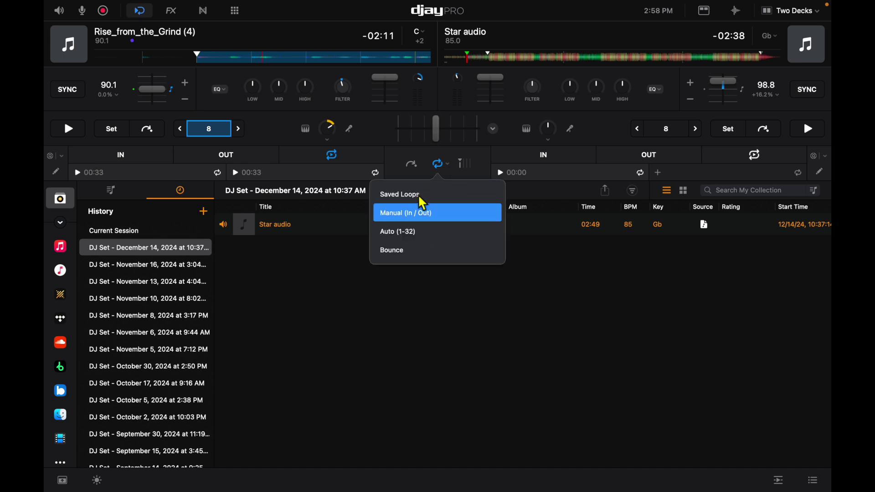
pyautogui.click(421, 157)
pyautogui.click(464, 164)
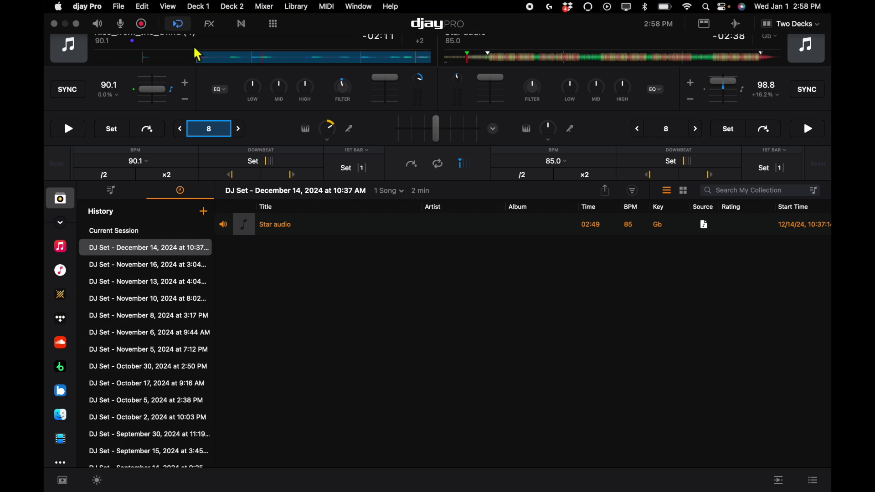
pyautogui.click(141, 14)
# - Open the effects panel and toggle between the manual effect slots and instant pads
pyautogui.click(140, 14)
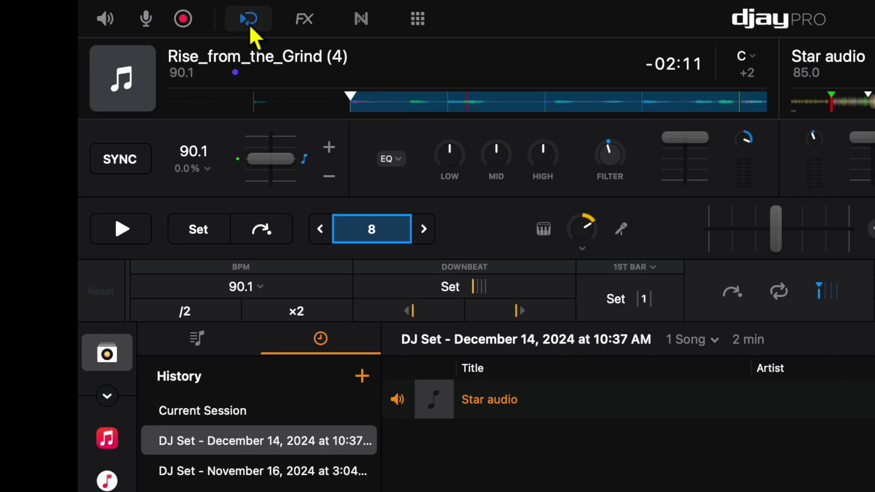
pyautogui.click(249, 19)
pyautogui.click(305, 19)
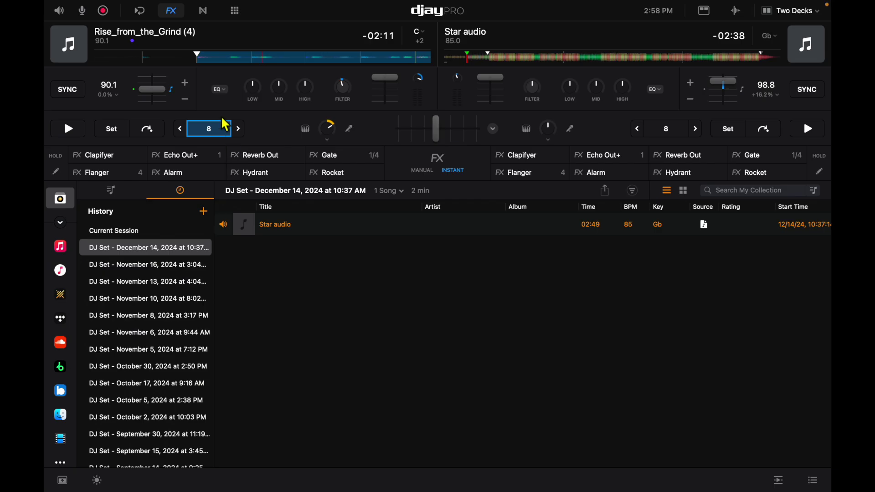
pyautogui.click(304, 19)
pyautogui.click(171, 12)
pyautogui.click(427, 172)
pyautogui.click(437, 165)
pyautogui.click(462, 179)
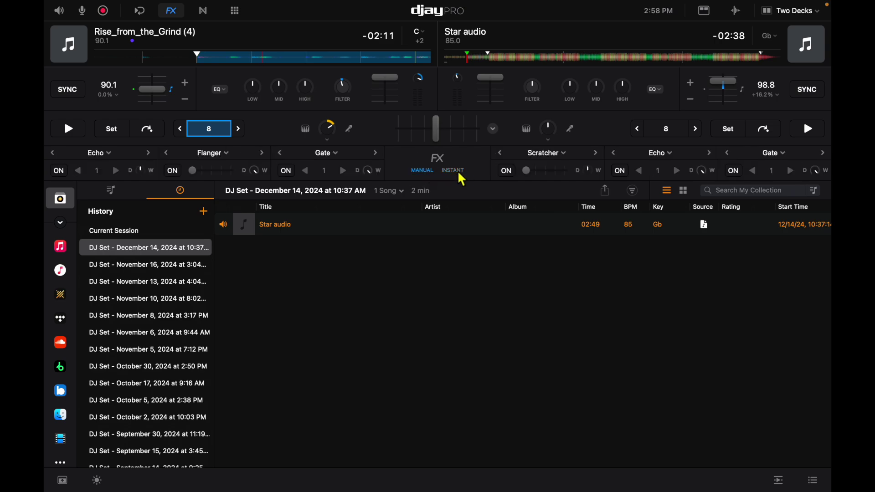
pyautogui.click(462, 179)
pyautogui.click(423, 171)
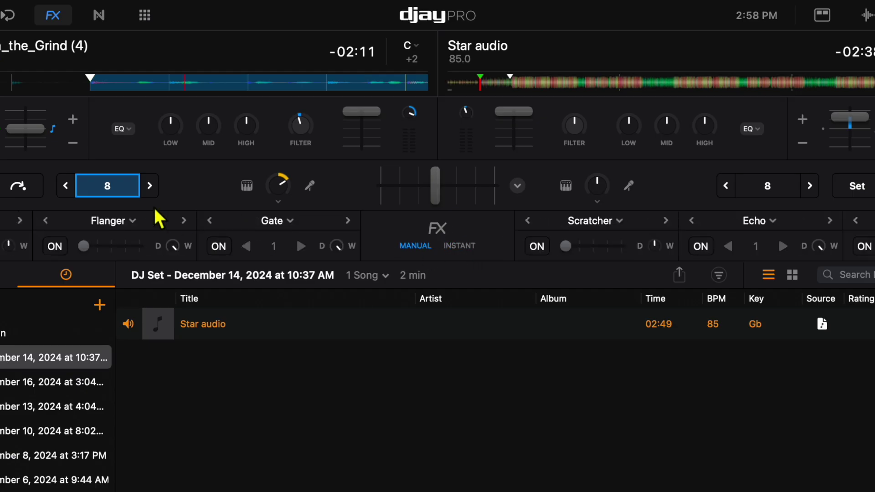
# - Briefly raise the Flanger amount, settle on instant effect pads, and close the effects panel
pyautogui.moveTo(93, 252); pyautogui.dragTo(129, 249)
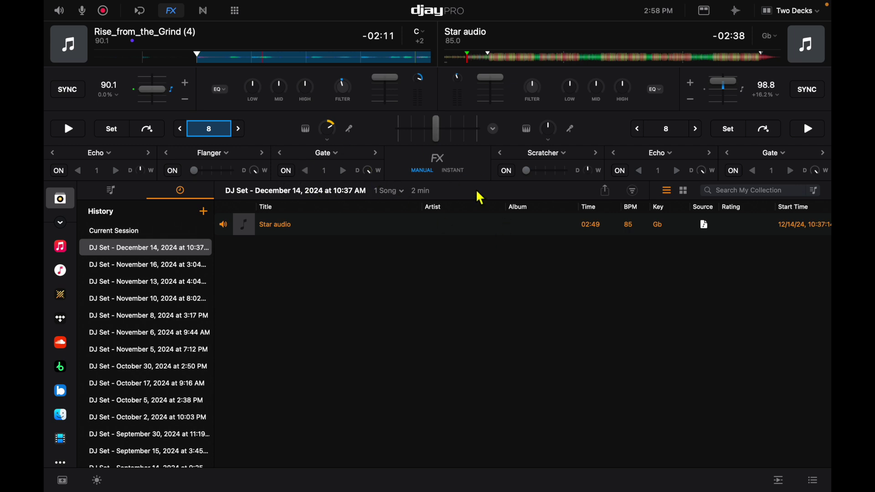
pyautogui.click(463, 174)
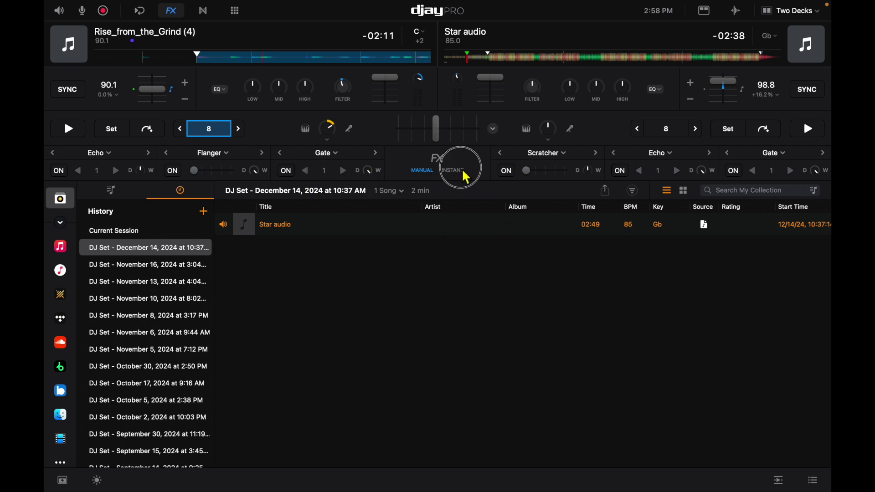
pyautogui.click(422, 170)
pyautogui.click(455, 171)
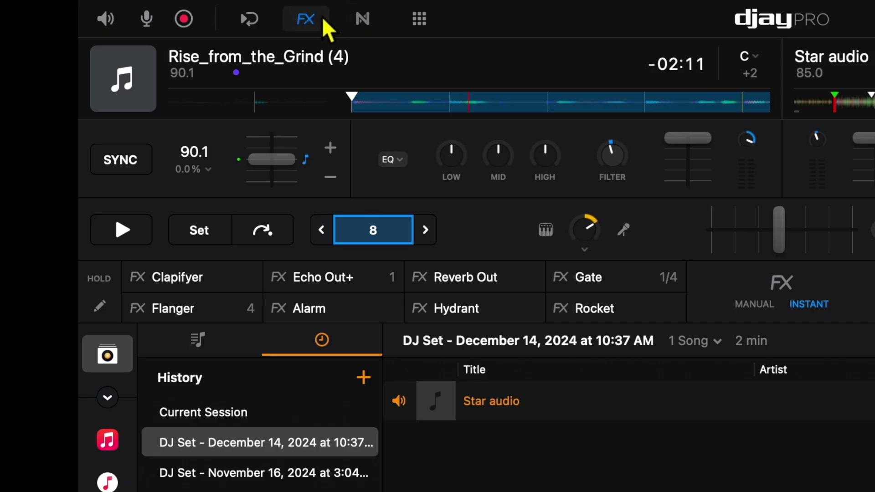
pyautogui.click(180, 11)
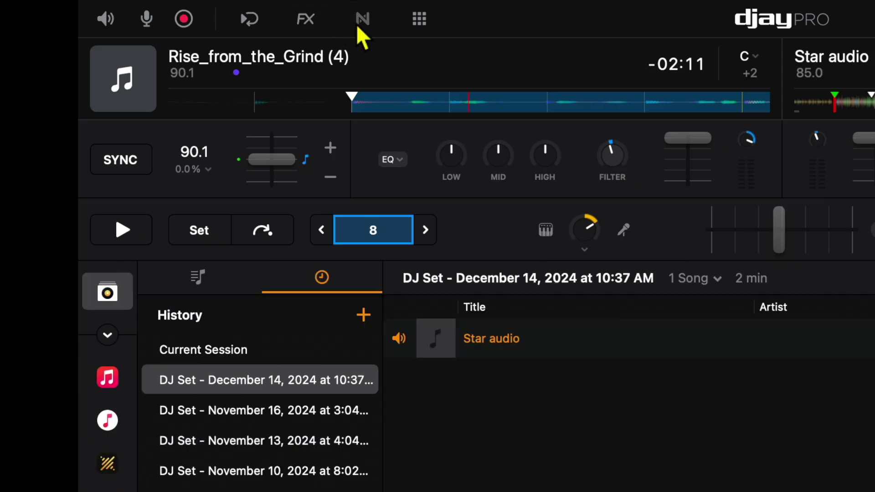
# - Show the Neural Mix stem controls using the two-stem Instrumental – Acapella layout
pyautogui.click(197, 12)
pyautogui.click(359, 20)
pyautogui.click(360, 22)
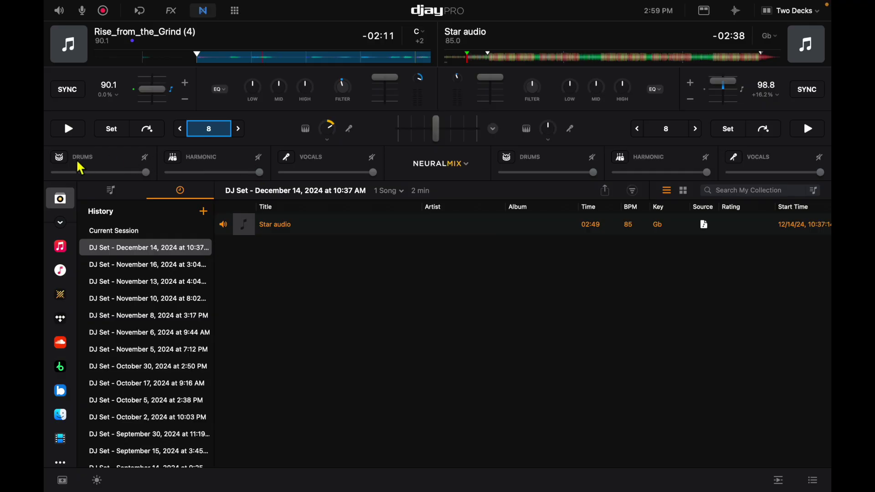
pyautogui.click(468, 165)
pyautogui.click(471, 194)
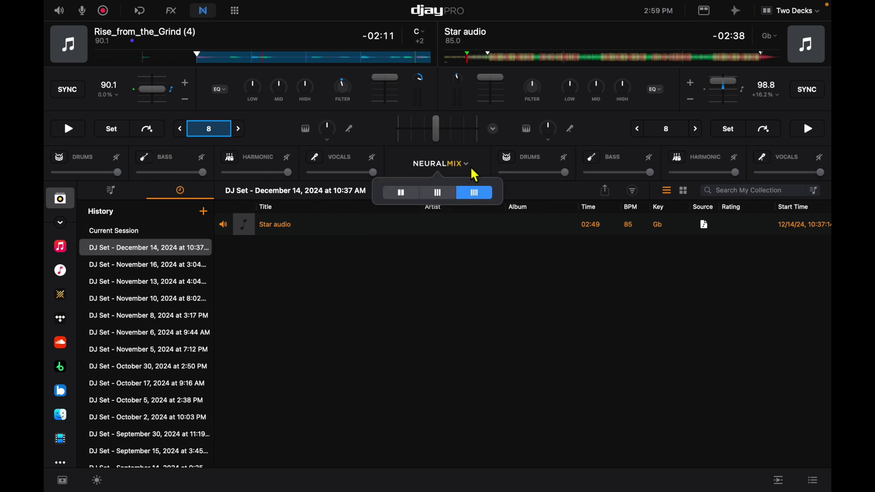
pyautogui.click(409, 196)
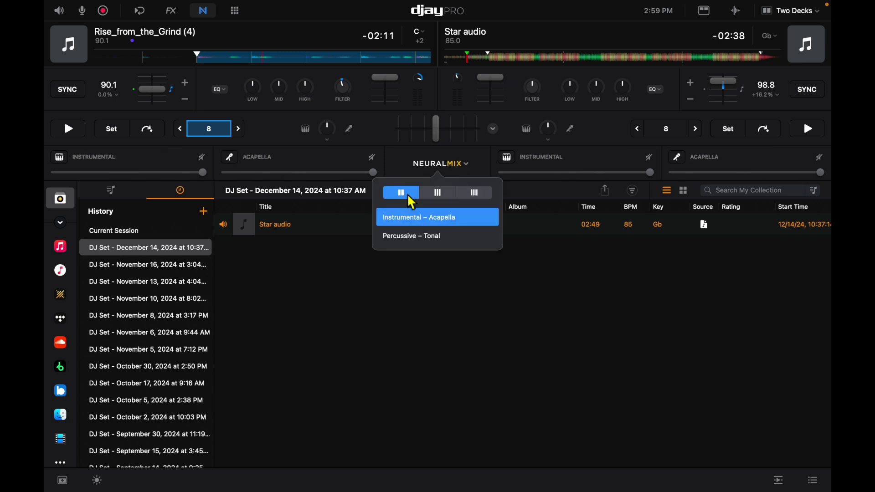
pyautogui.click(404, 222)
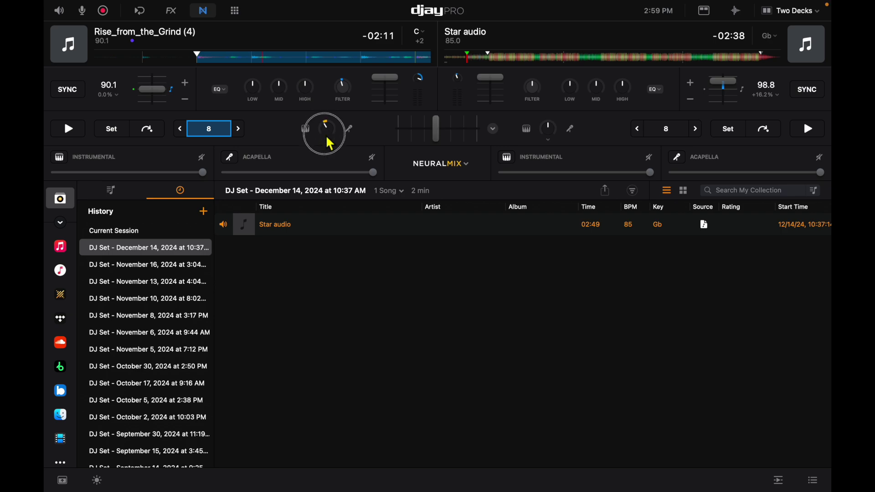
pyautogui.click(235, 10)
# - Bring up the sampler pads and trigger the Damn sample
pyautogui.click(378, 22)
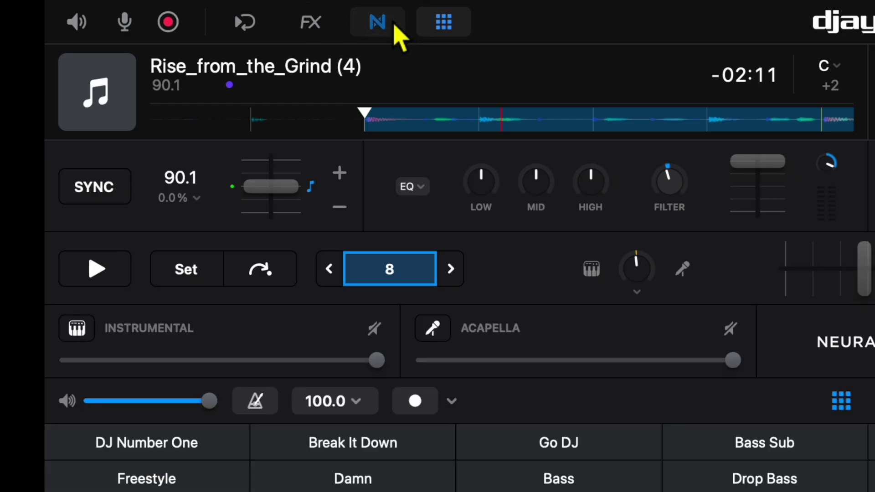
pyautogui.click(380, 23)
pyautogui.click(443, 23)
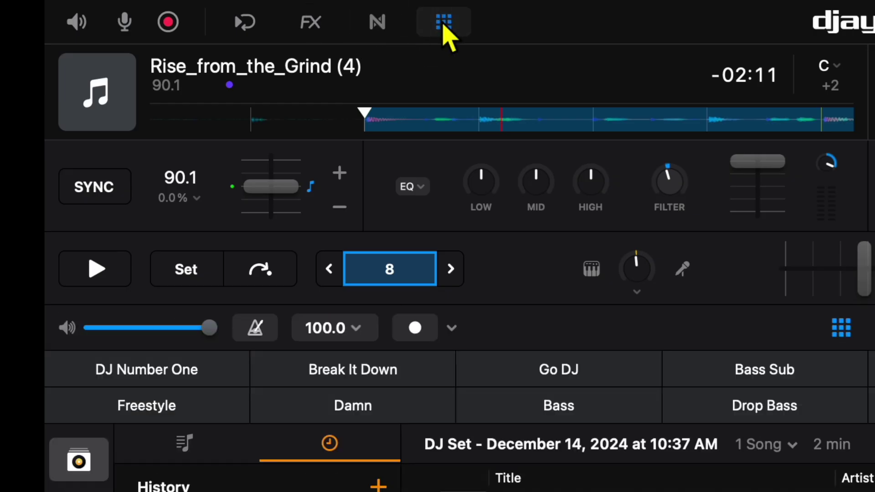
pyautogui.click(445, 23)
pyautogui.click(444, 23)
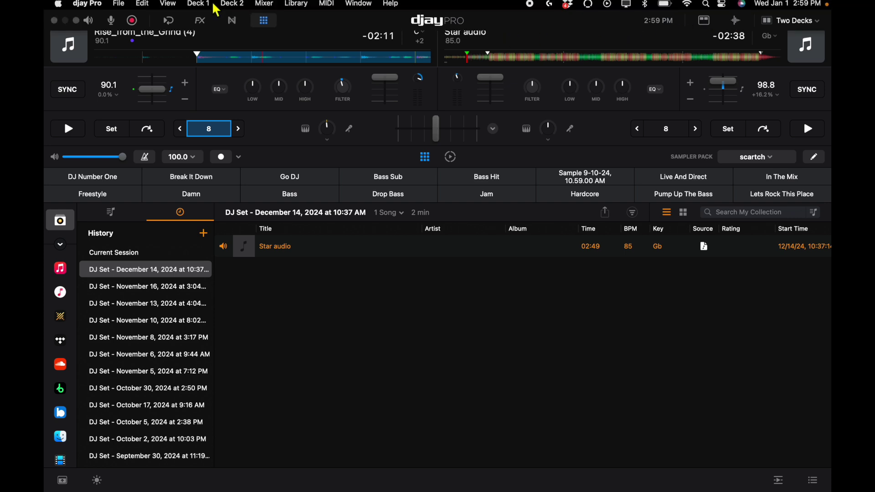
pyautogui.click(215, 197)
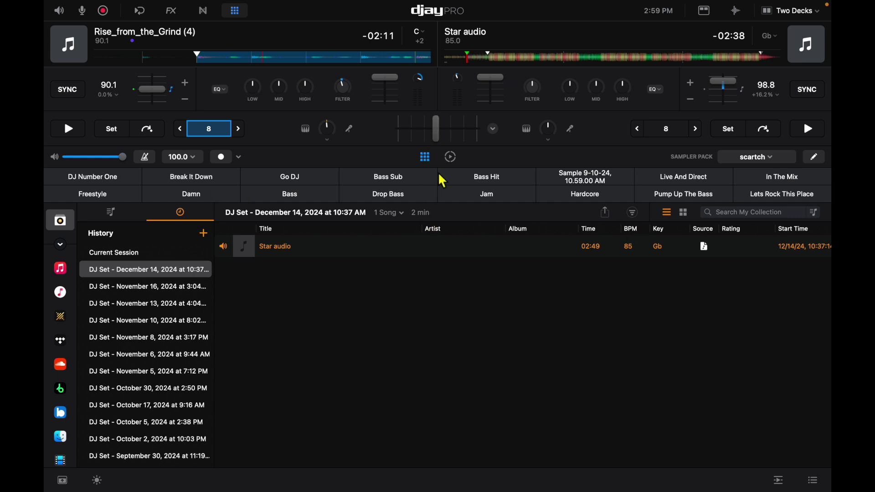
# - Show the Hip Hop Fusion looper pack grid
pyautogui.click(450, 157)
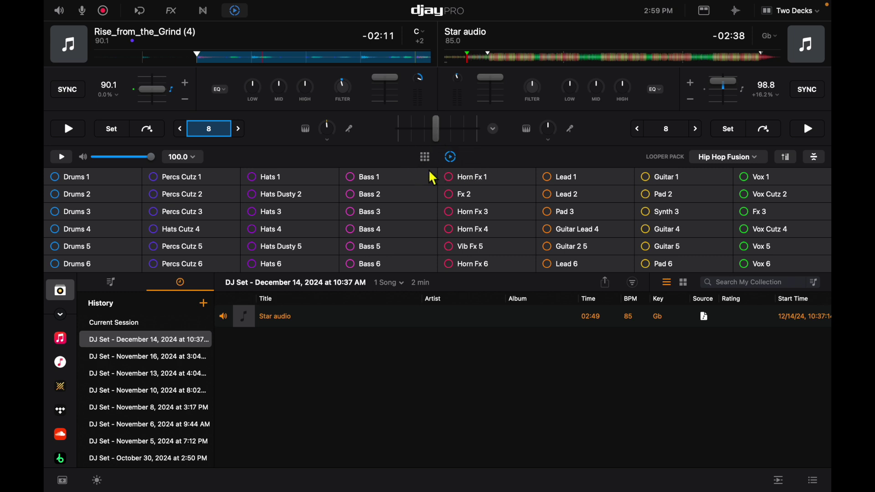
pyautogui.click(449, 161)
pyautogui.click(448, 163)
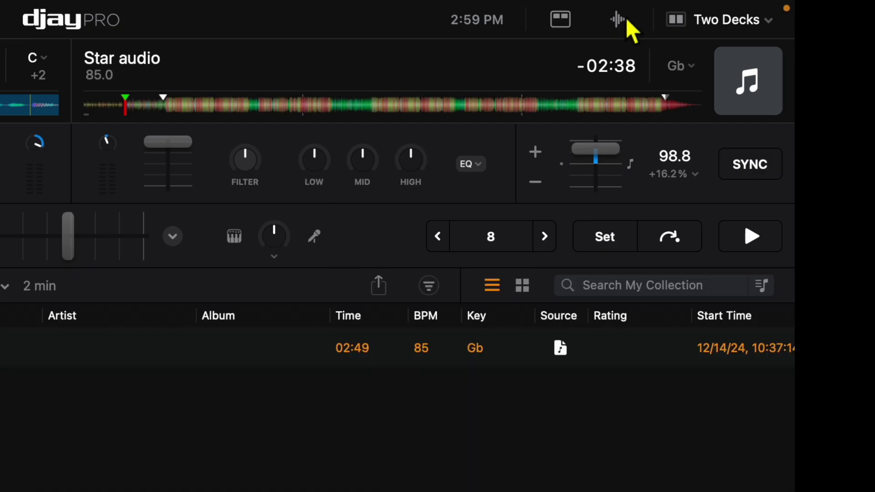
# - Show the pad panels, set deck B's pads to Loop and open its effects panel (Scratcher, Echo, Gate)
pyautogui.click(563, 22)
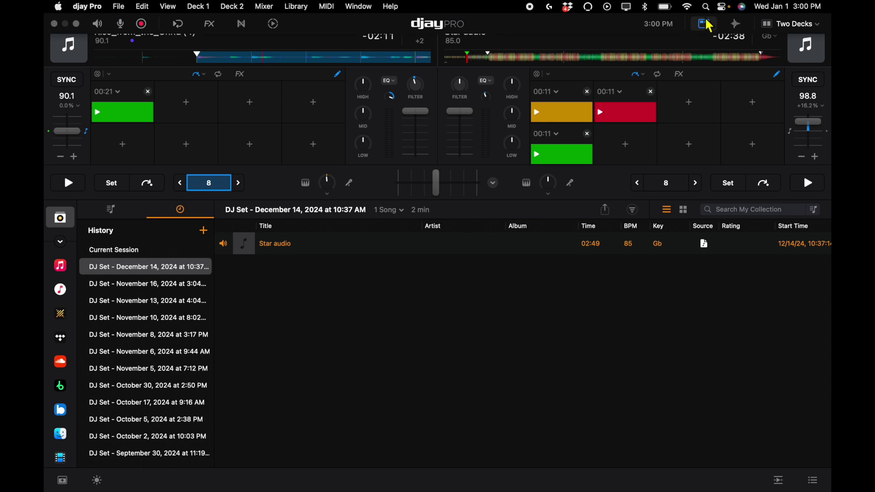
pyautogui.click(709, 26)
pyautogui.click(708, 26)
pyautogui.click(706, 25)
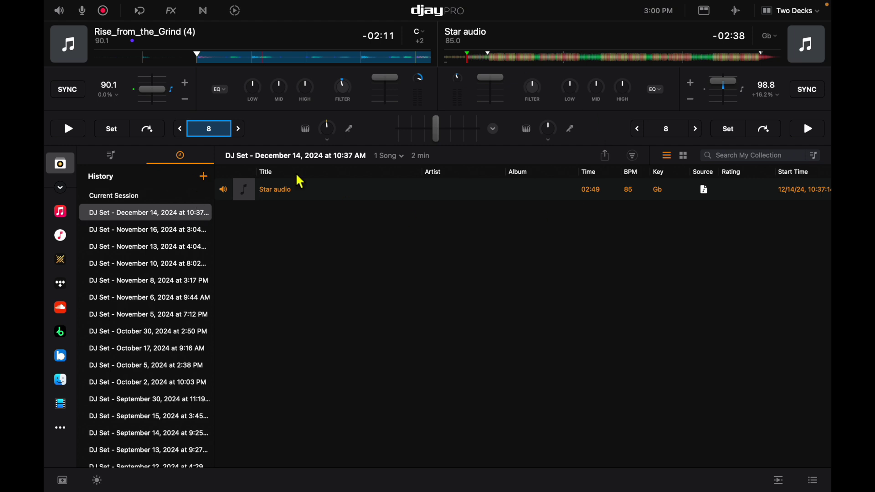
pyautogui.click(706, 11)
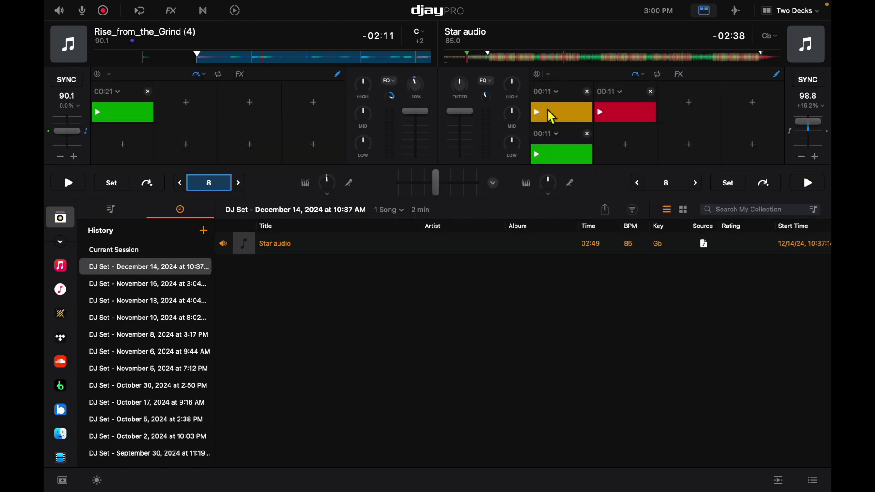
pyautogui.click(644, 78)
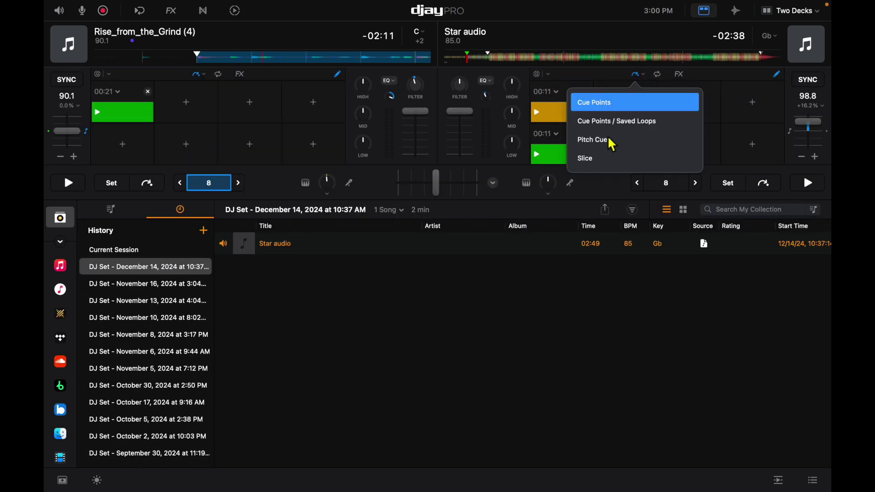
pyautogui.click(657, 76)
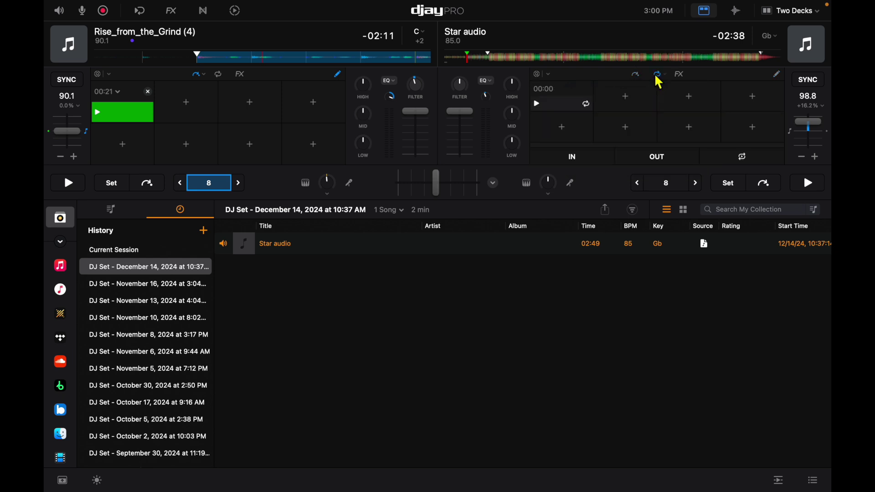
pyautogui.click(682, 74)
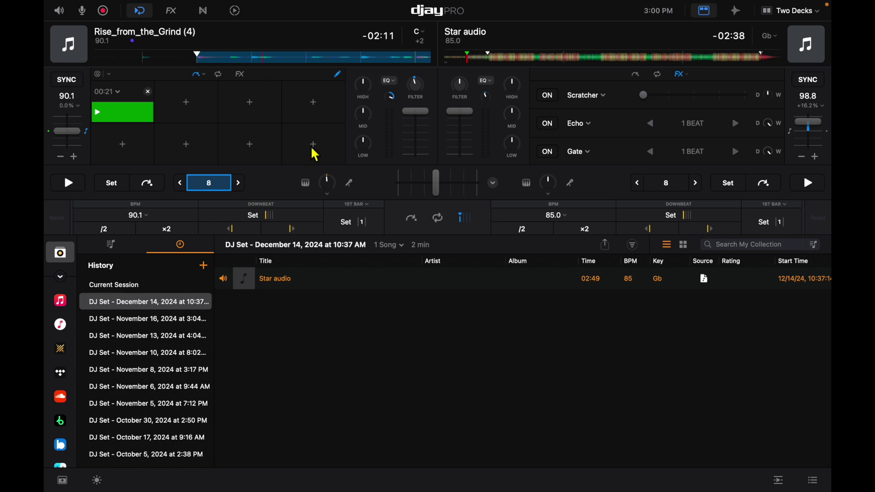
# - Cycle the lower strip through Pitch Cue and Cue Points to loop in/out controls
pyautogui.click(413, 220)
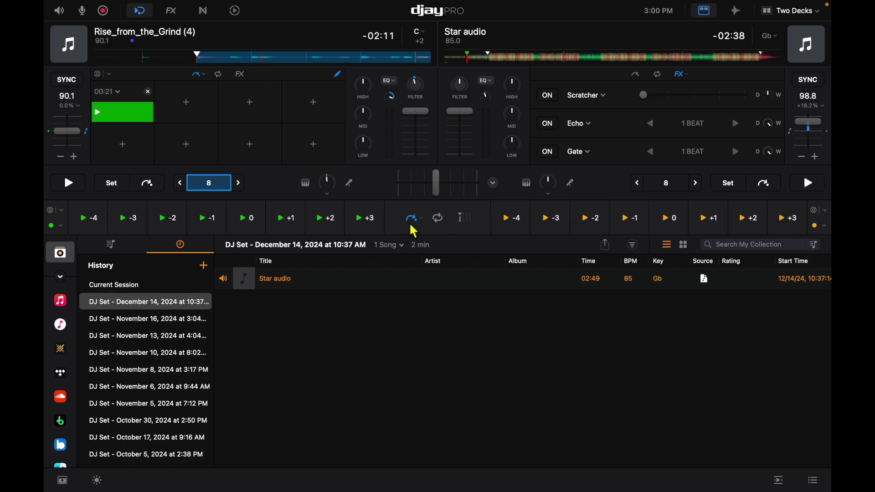
pyautogui.click(415, 219)
pyautogui.click(391, 249)
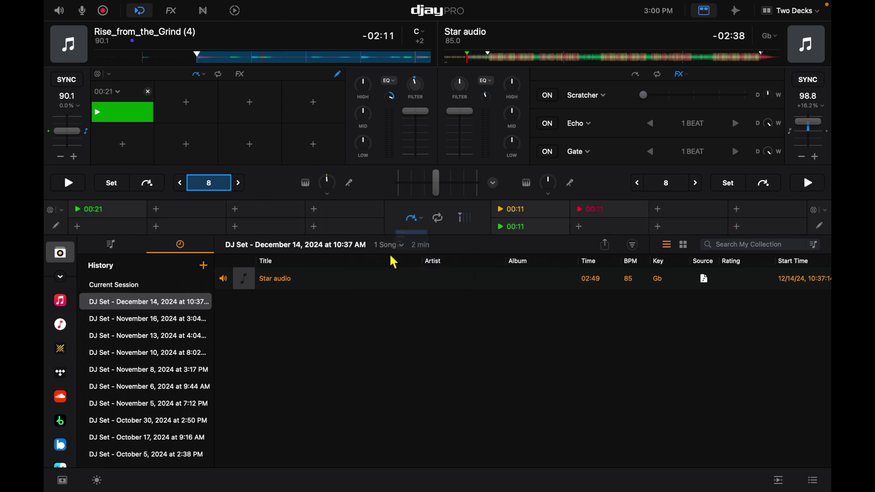
pyautogui.click(438, 218)
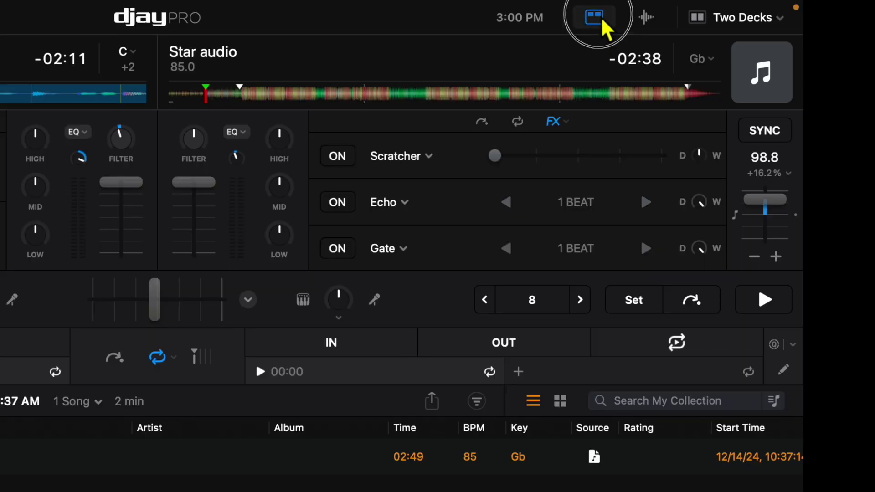
pyautogui.click(599, 18)
# - Switch to the large stacked waveform view of both tracks
pyautogui.click(640, 19)
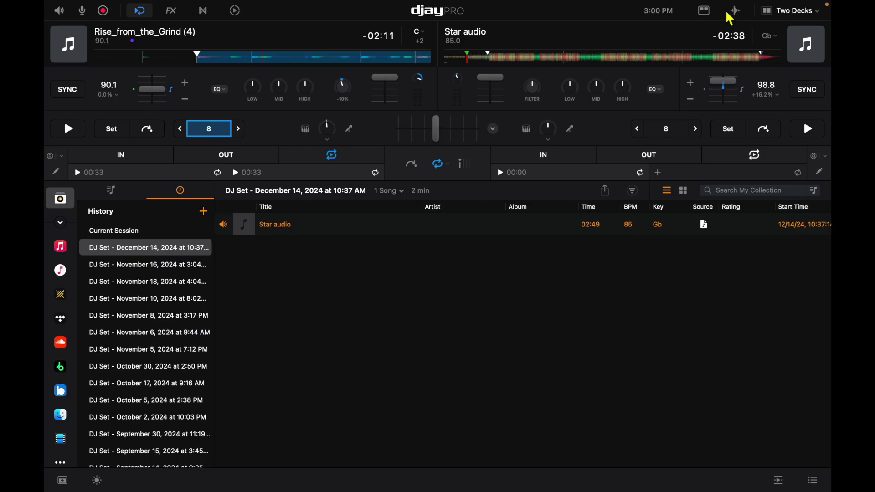
pyautogui.click(641, 21)
pyautogui.click(729, 14)
pyautogui.click(737, 10)
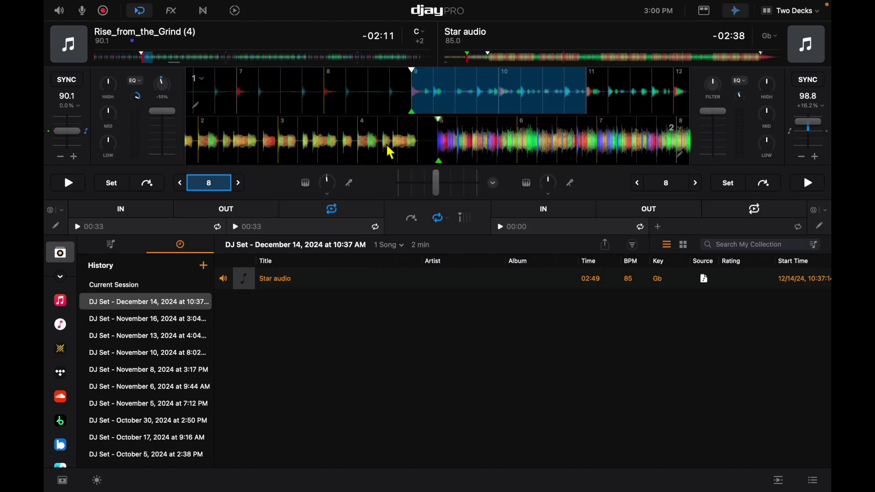
# - Check Deck 1's waveform display options, then take the window out of full screen
pyautogui.click(202, 76)
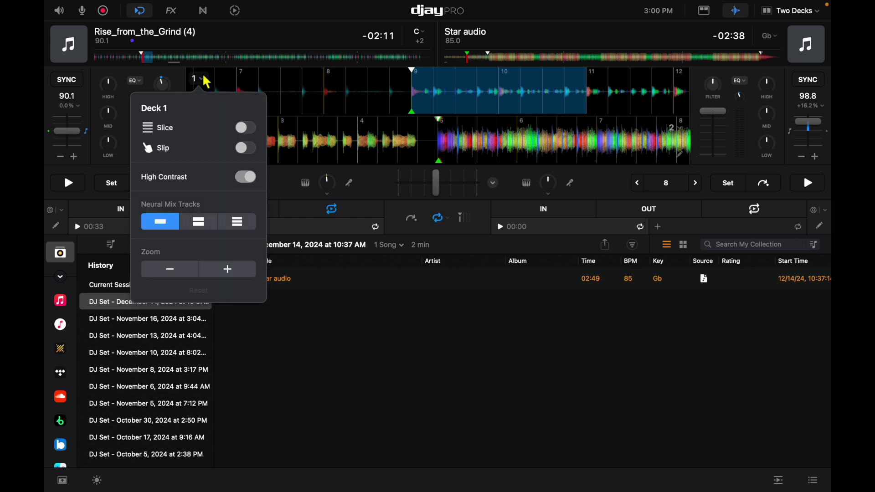
pyautogui.click(312, 113)
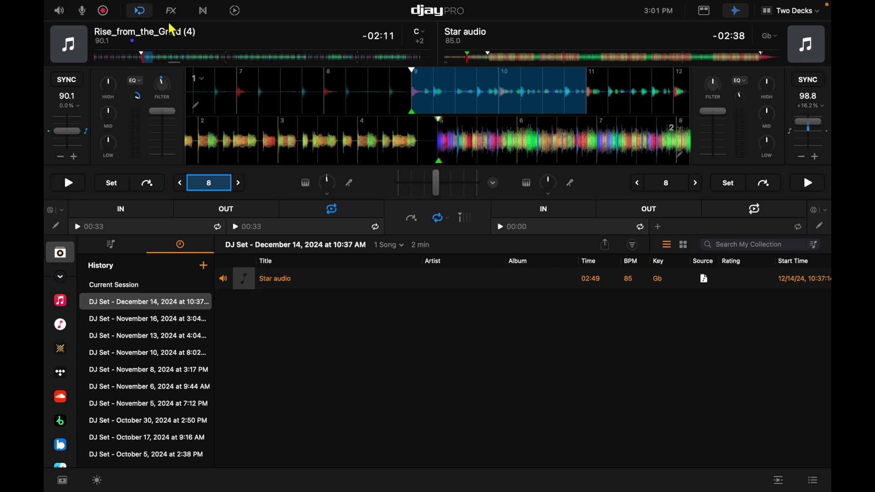
pyautogui.click(712, 18)
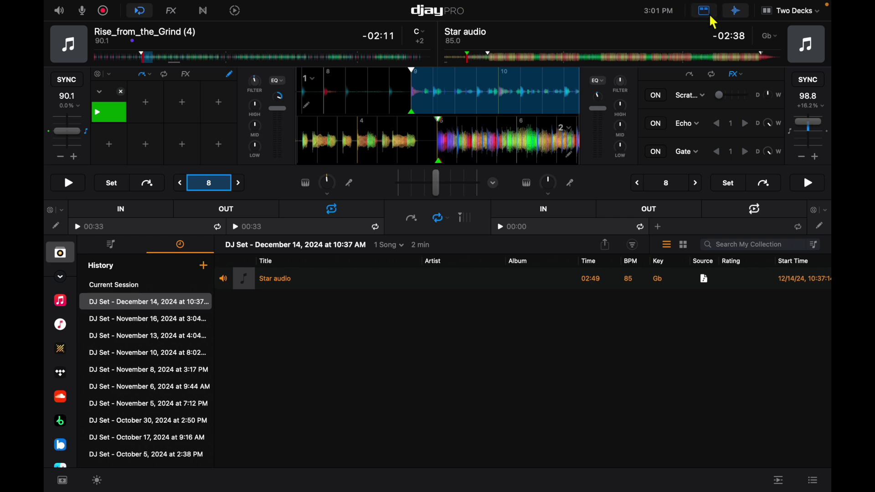
pyautogui.click(712, 17)
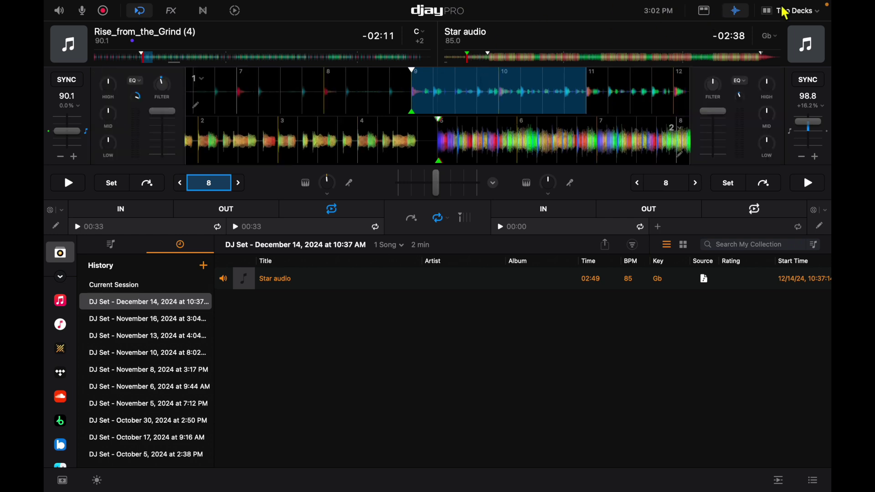
pyautogui.press('ctrl+super+f')
# - Switch to the One Deck layout and clear the Automix start and end points
pyautogui.click(796, 15)
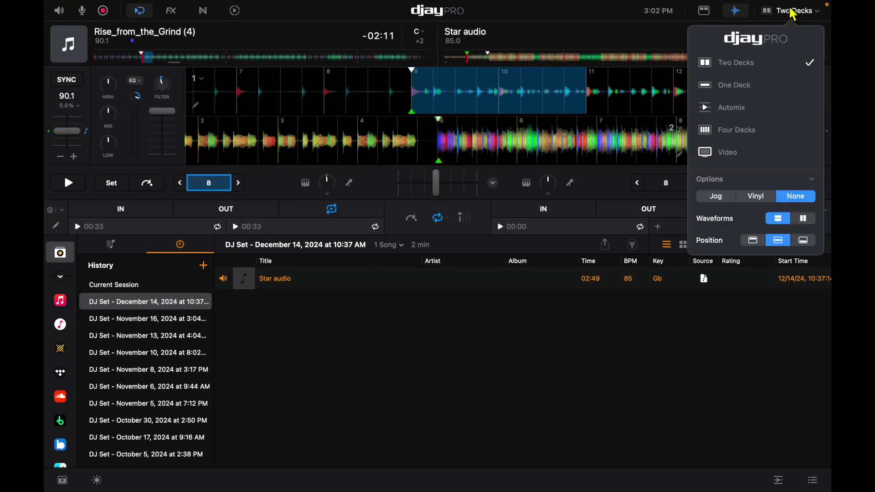
pyautogui.click(750, 88)
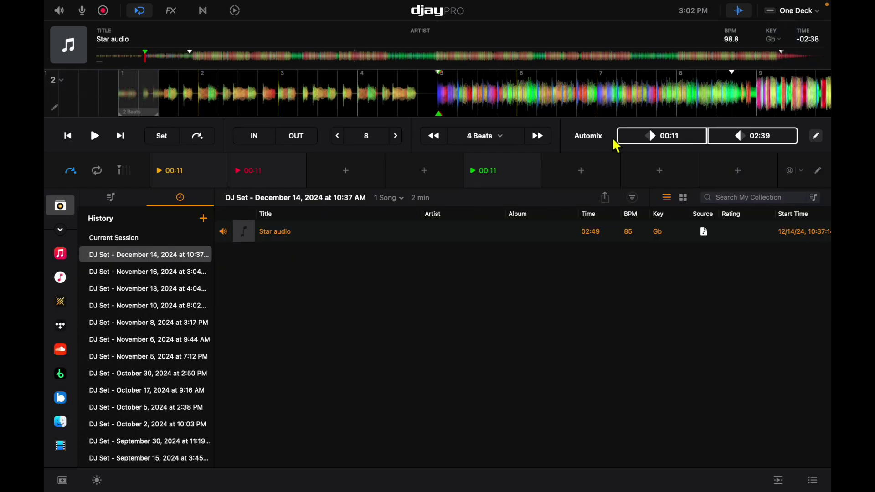
pyautogui.click(816, 137)
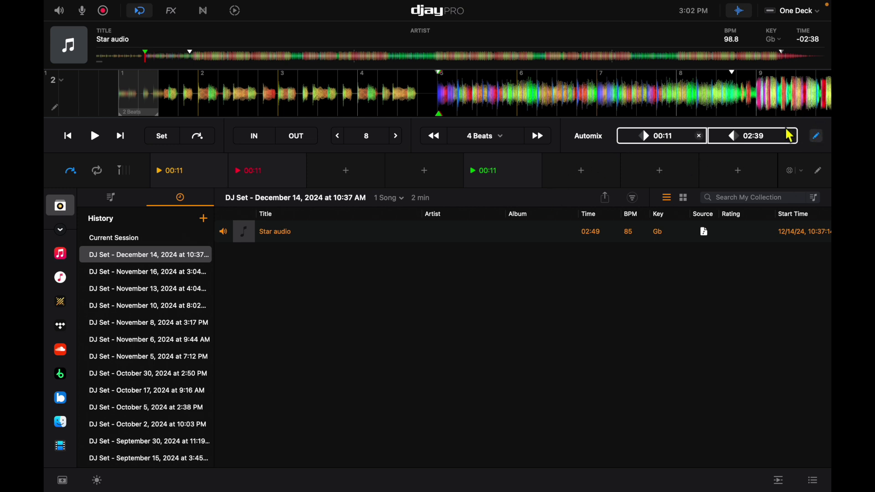
pyautogui.click(700, 136)
pyautogui.click(791, 136)
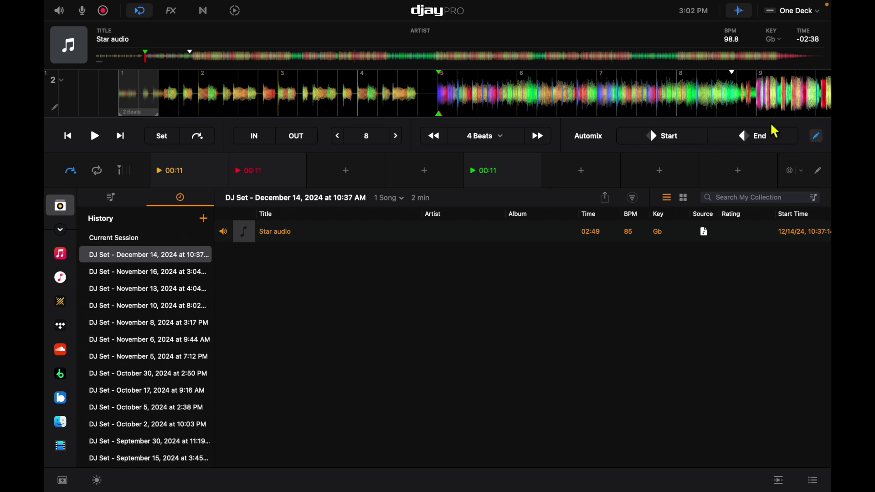
# - Switch to the Automix layout with Star audio playing
pyautogui.click(806, 17)
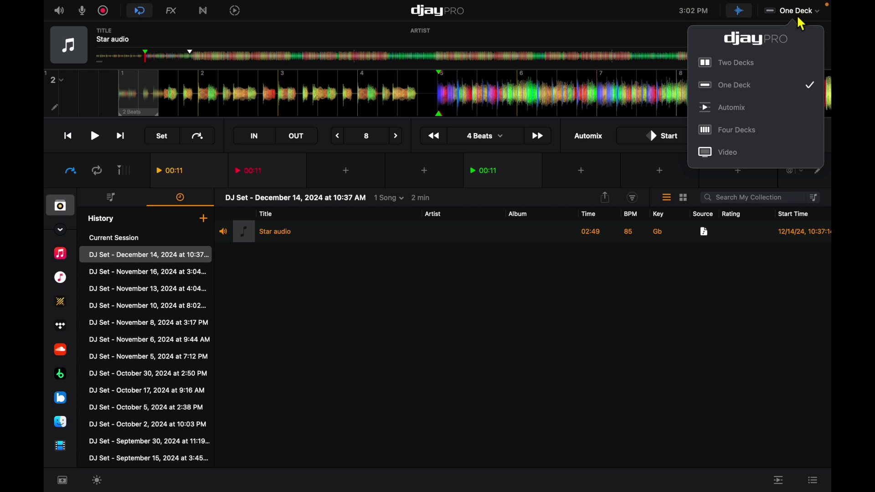
pyautogui.click(770, 120)
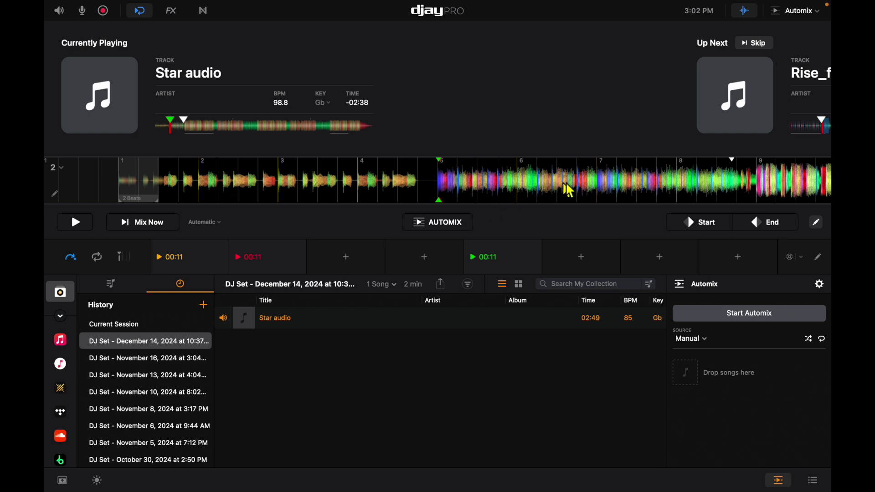
pyautogui.click(823, 15)
# - Pick Four Decks, then the Video layout with per-deck visualizers and blended output
pyautogui.click(774, 130)
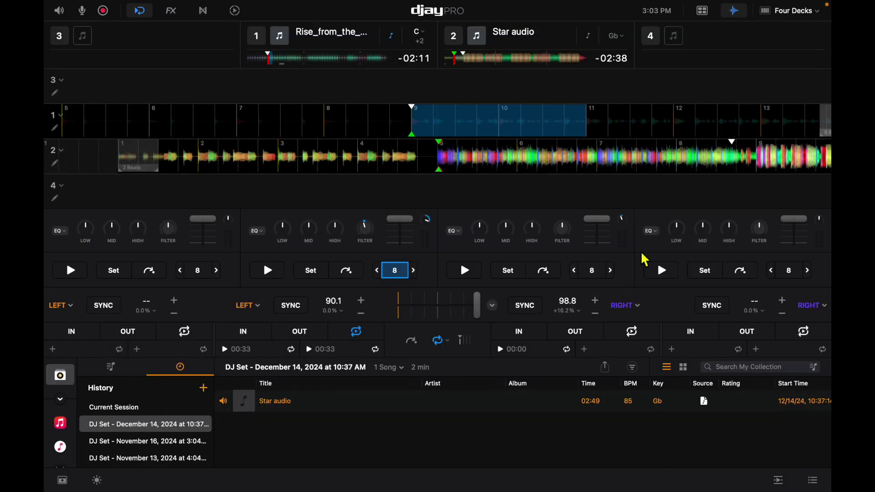
pyautogui.click(810, 17)
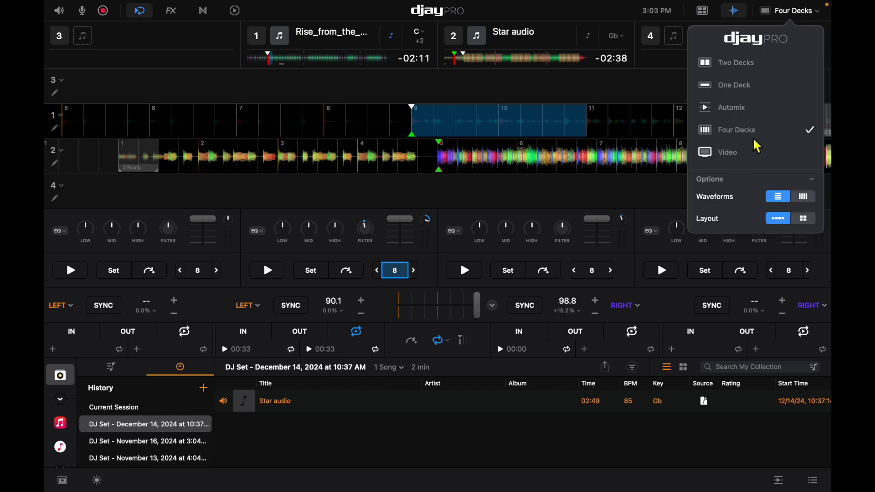
pyautogui.click(746, 153)
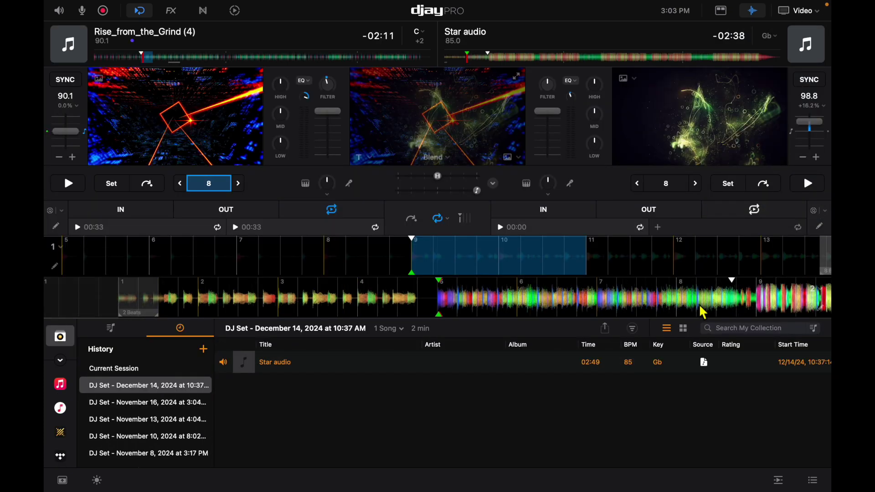